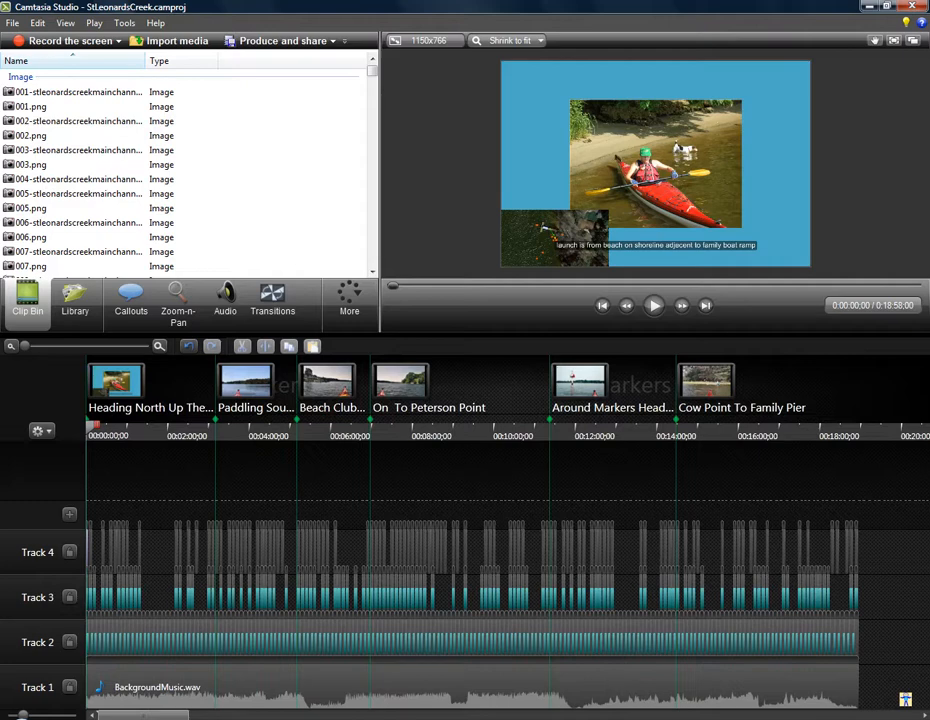
- Move the "Paddling South Towards Vera's Island" marker back to the boundary between the 035 and 034 photos on Track 2, at 0:03:10;00
key(F10)
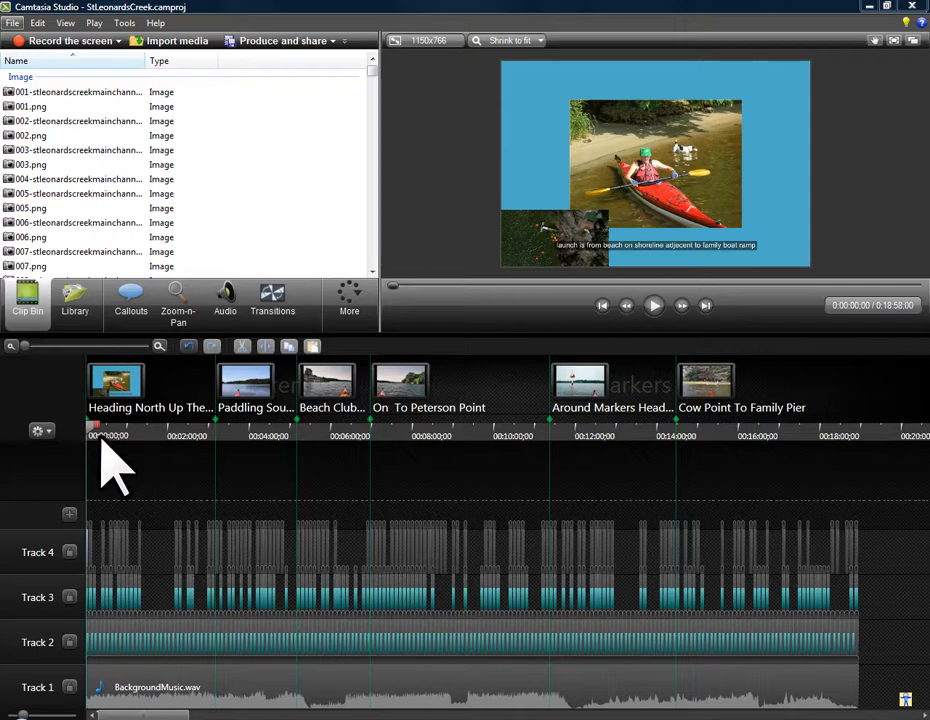
click(80, 347)
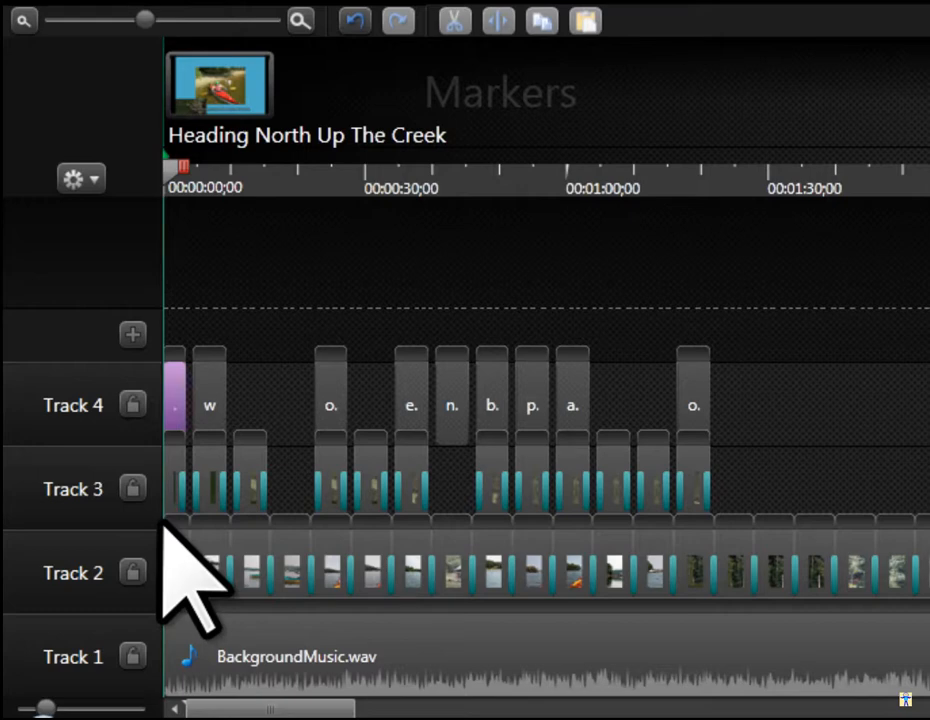
click(163, 519)
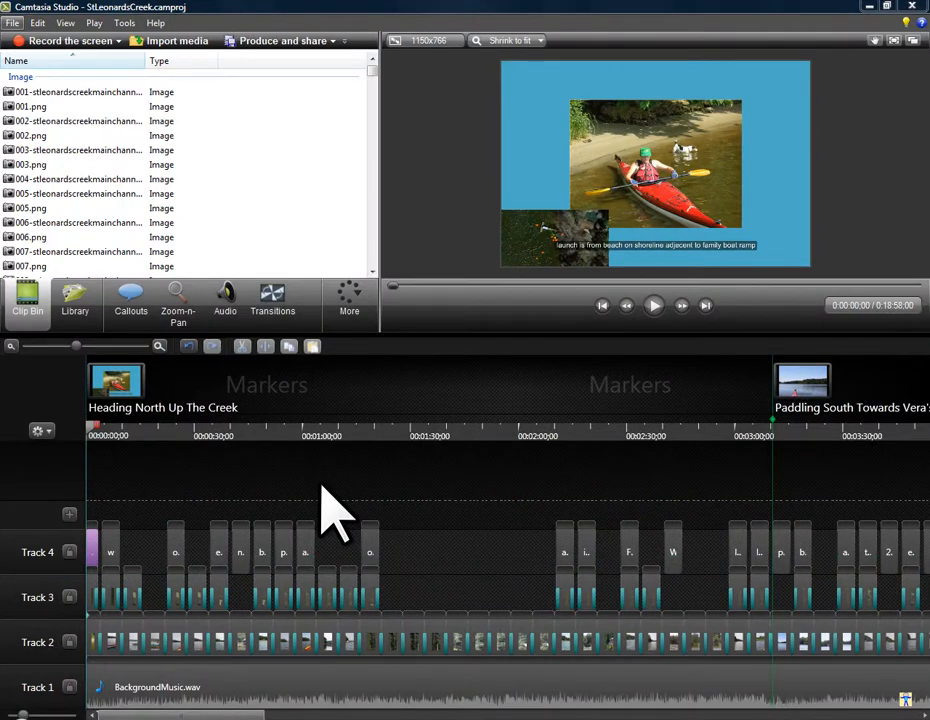
key(ctrl+bracketright)
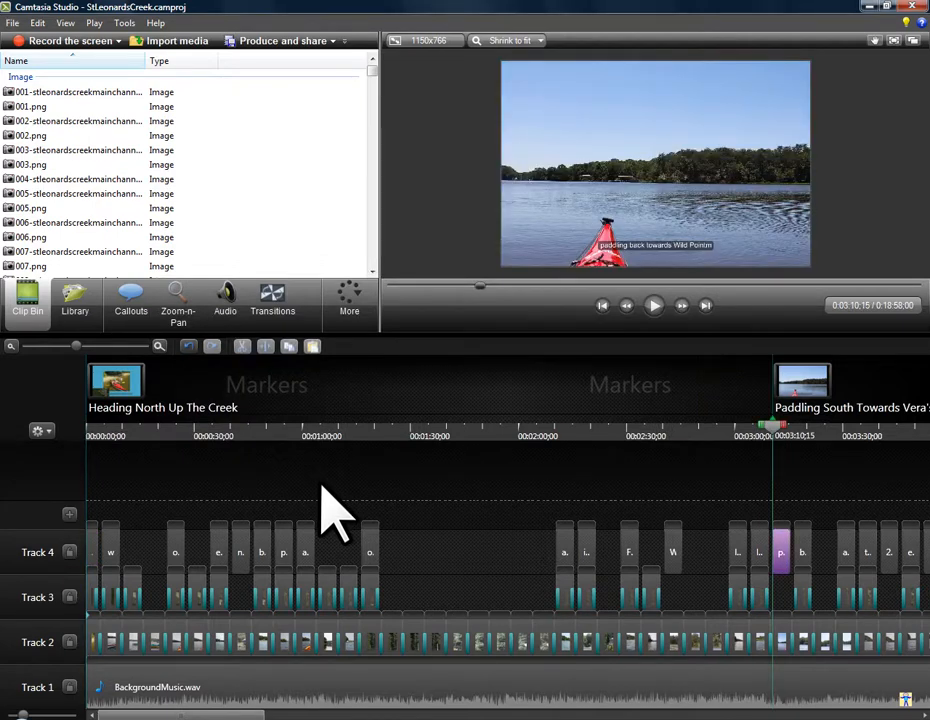
click(117, 347)
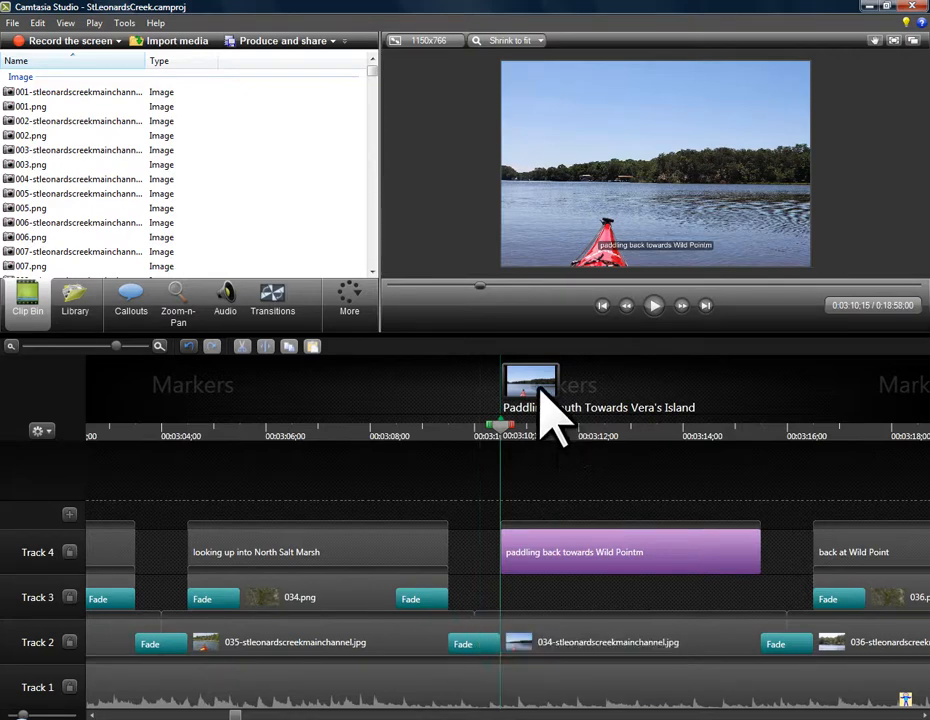
click(531, 388)
drag(509, 384, 483, 402)
- Delete the Fade transition between the 035 and 034 main channel photos on Track 2
click(529, 630)
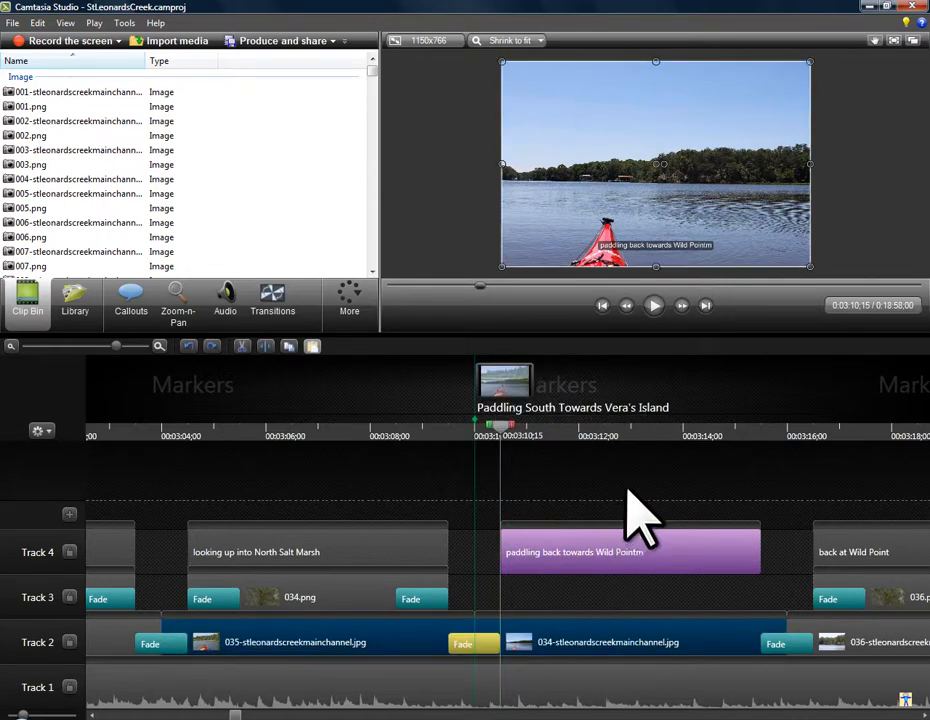
click(483, 643)
click(483, 643)
key(Delete)
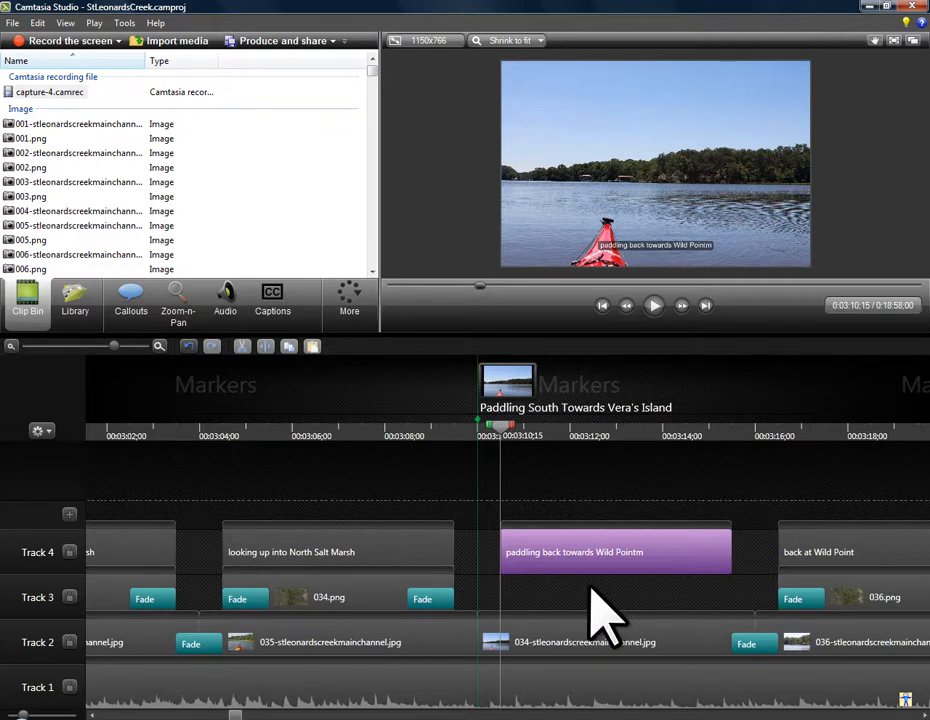
- Select the timeline from the second marker back to the start and add the selection to the Library as 01
key(ctrl+bracketleft)
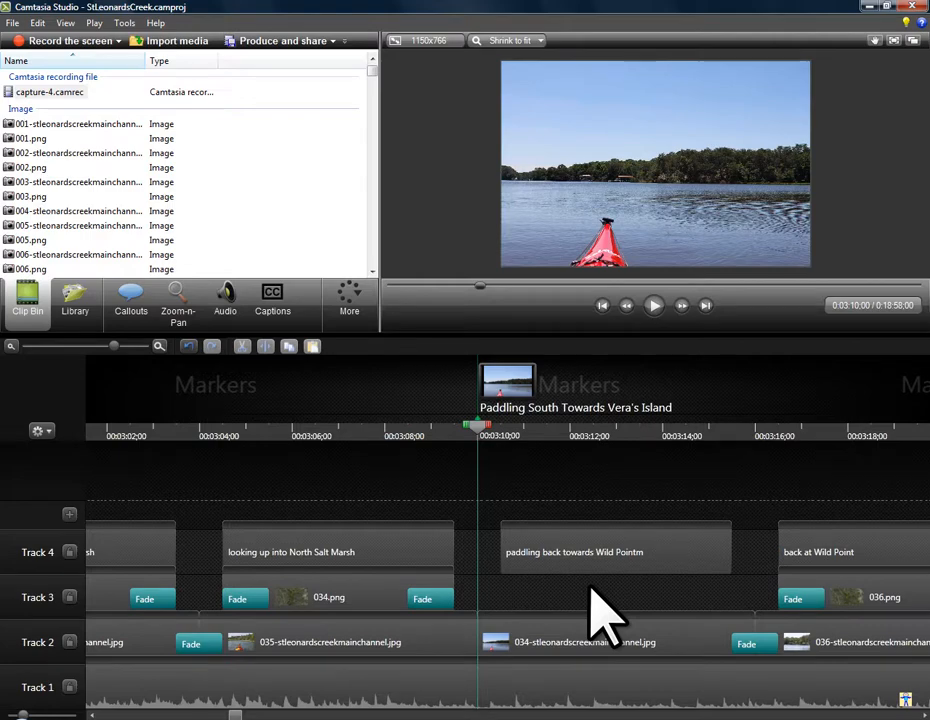
key(ctrl+shift+Home)
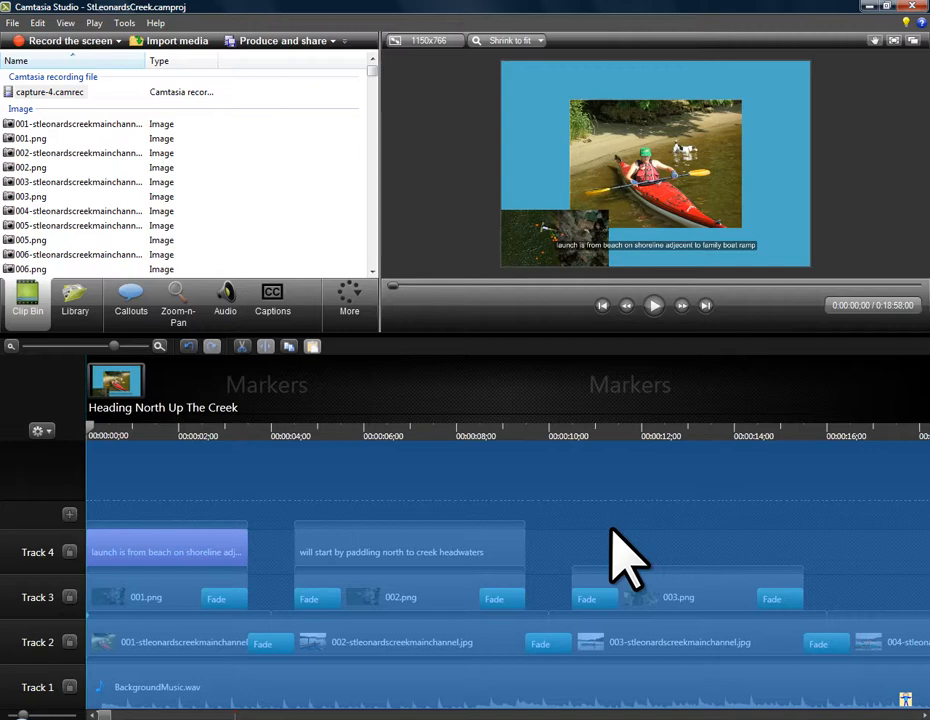
key(ctrl+F9)
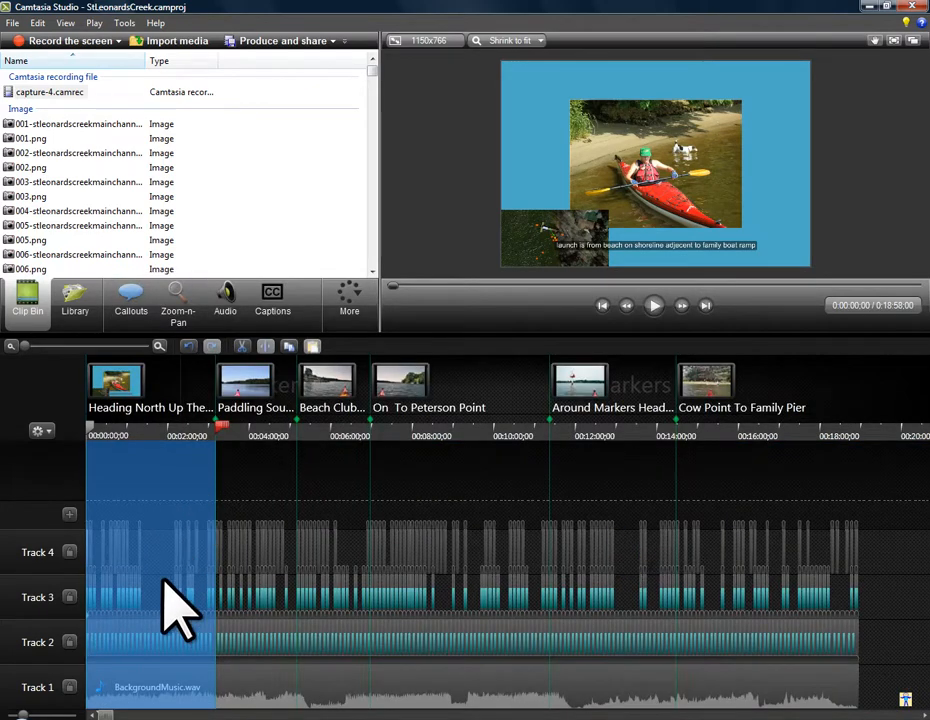
right_click(153, 578)
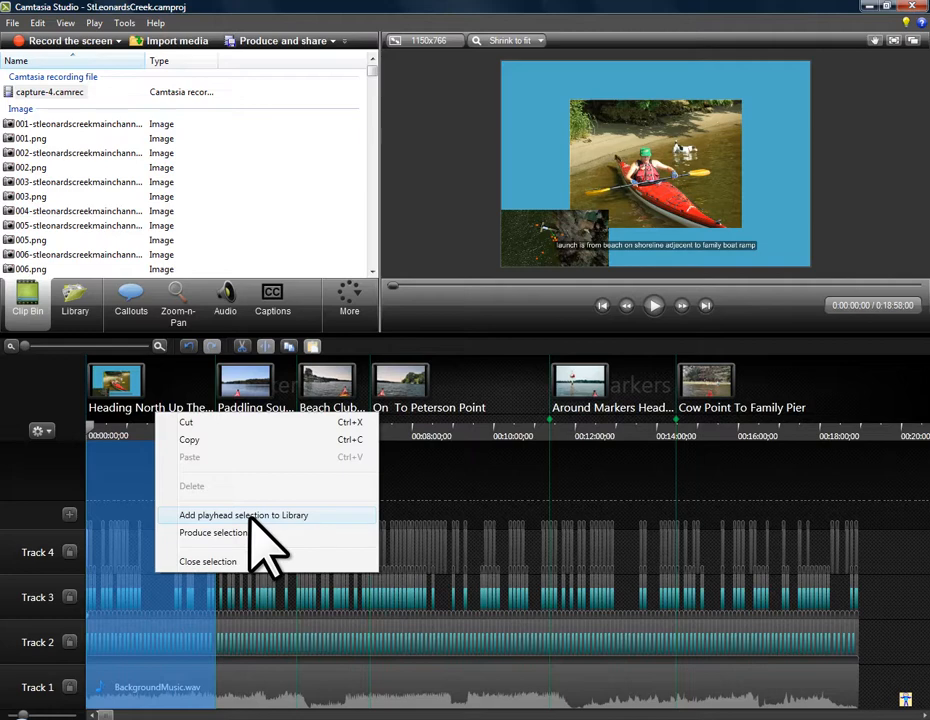
click(250, 516)
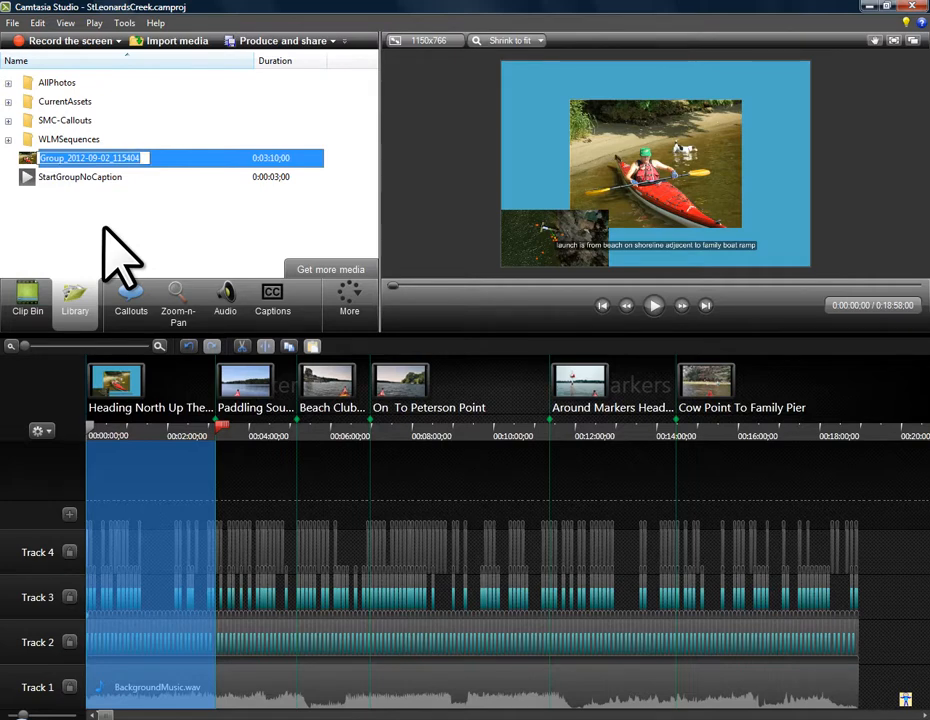
text(01)
key(Return)
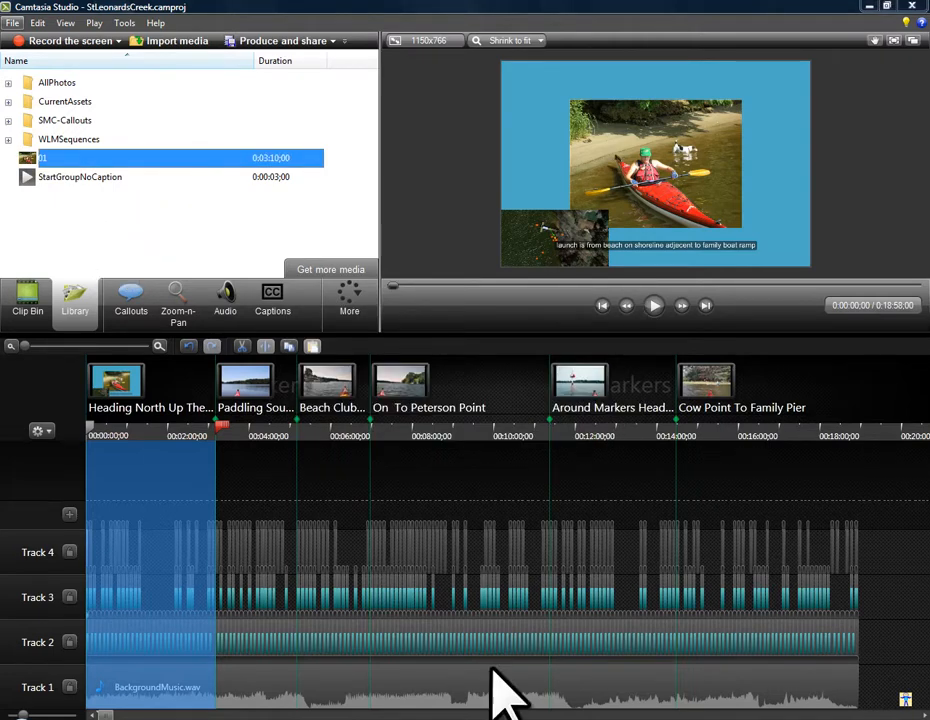
- Collapse the timeline selection so the playhead sits at the second marker, 0:03:10;00
click(223, 425)
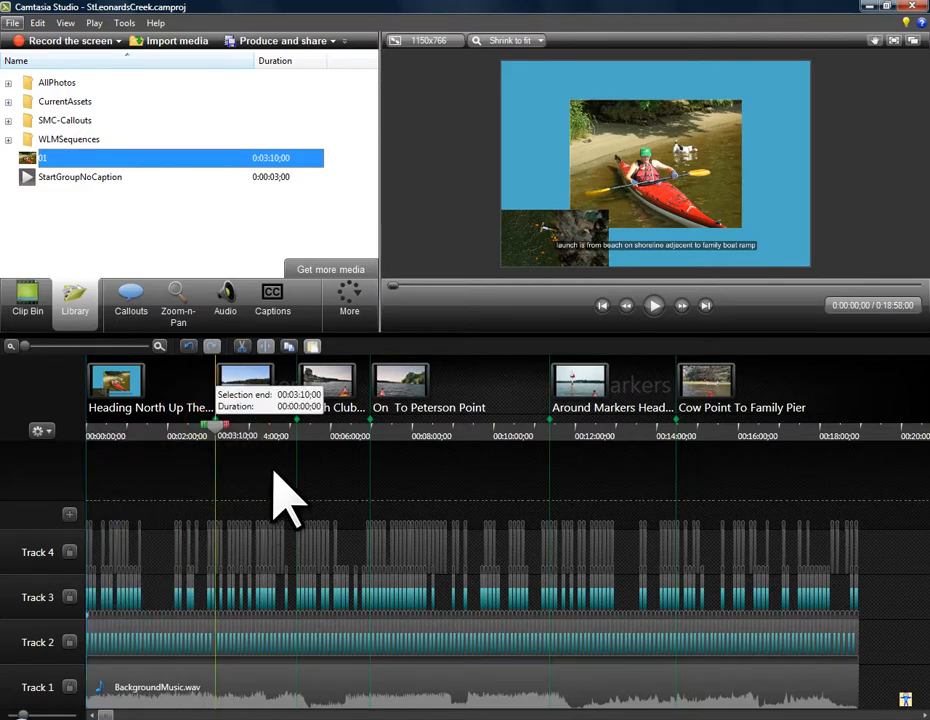
click(216, 425)
click(245, 488)
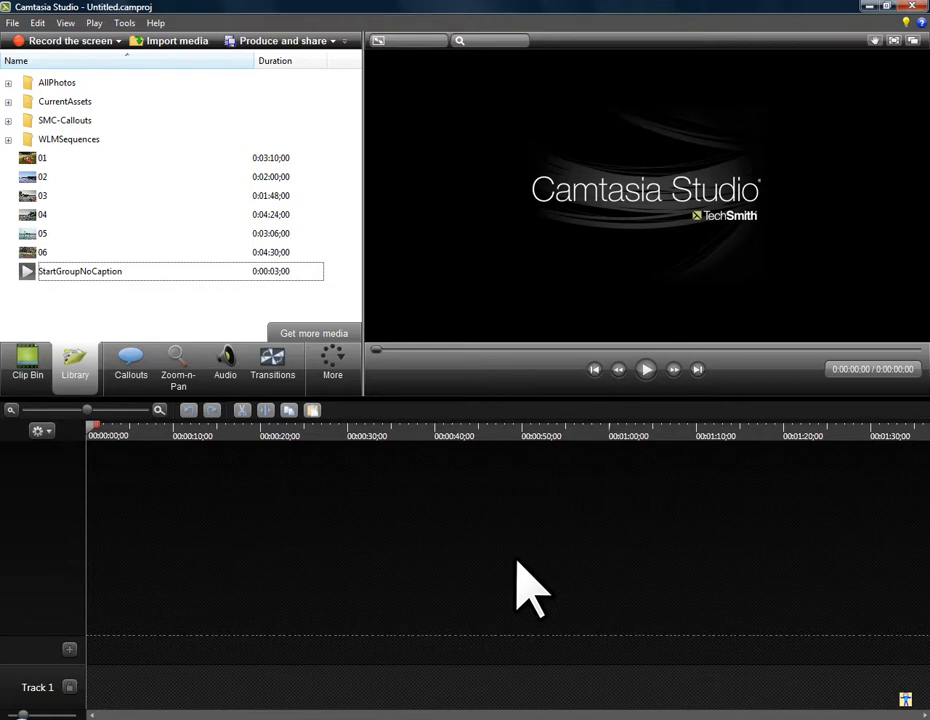
- In the new empty project, add Library asset 01 to the timeline at the playhead with editing dimensions of 1150 x 766
right_click(26, 160)
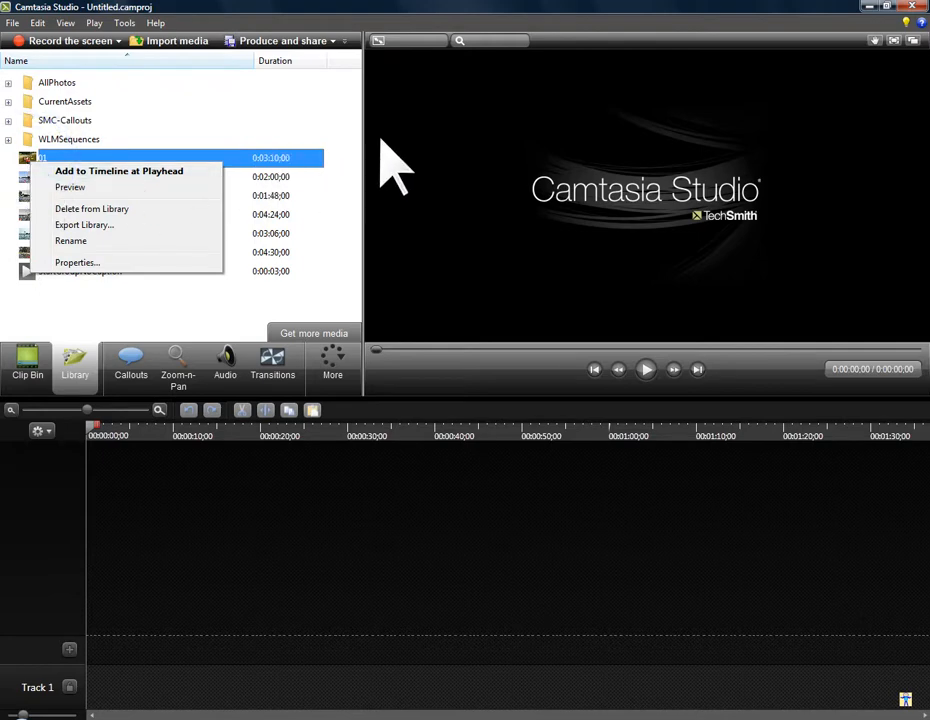
click(103, 171)
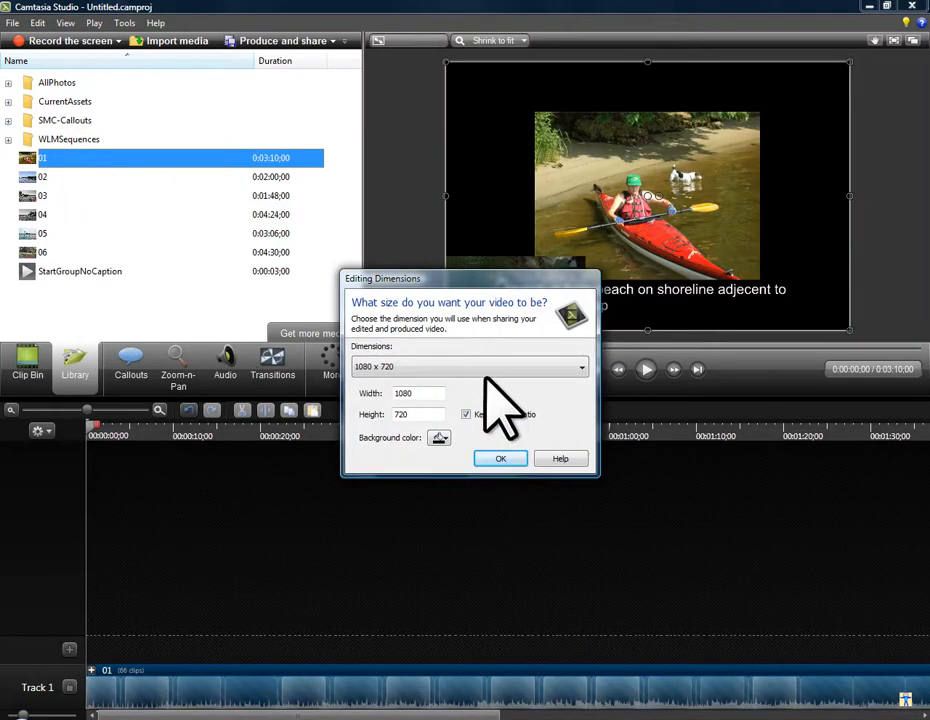
click(484, 367)
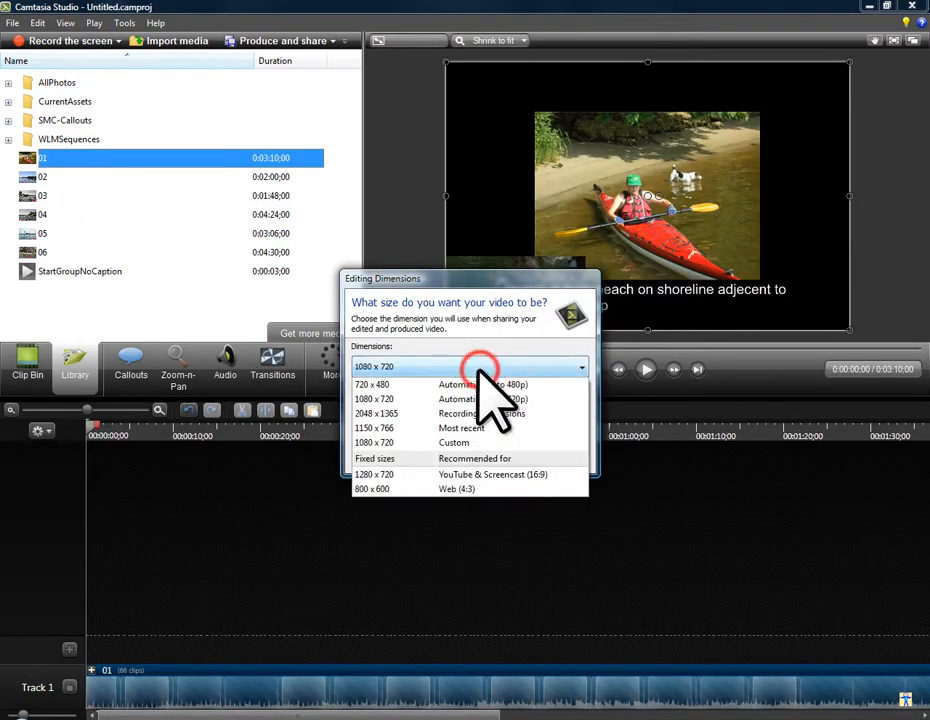
click(445, 442)
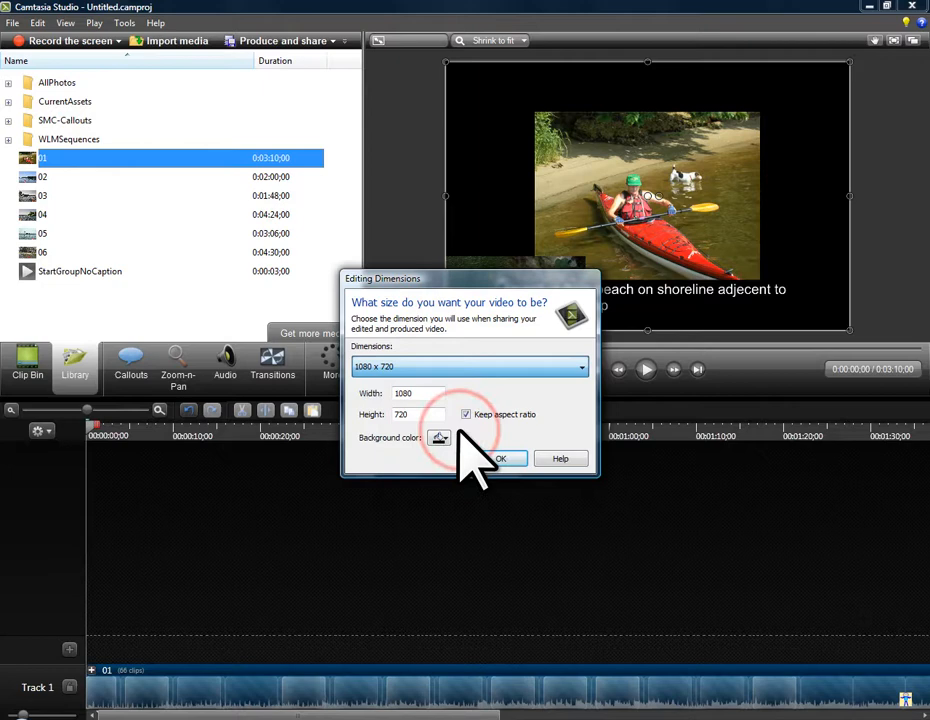
click(505, 462)
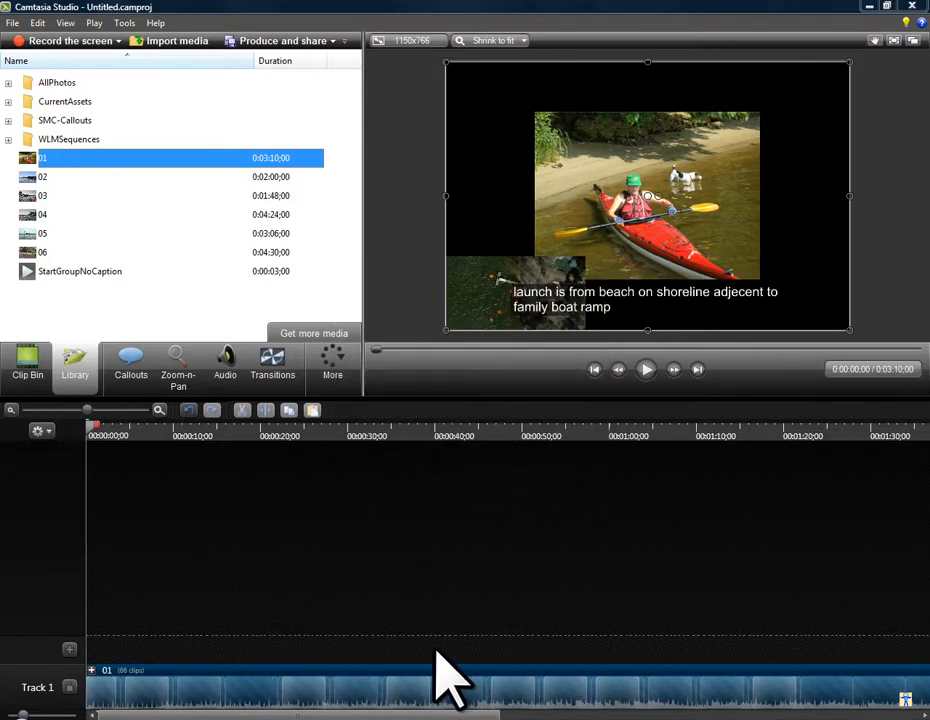
- Ungroup the 01 clip into its separate tracks, fit the whole timeline in view and show the markers
key(ctrl+u)
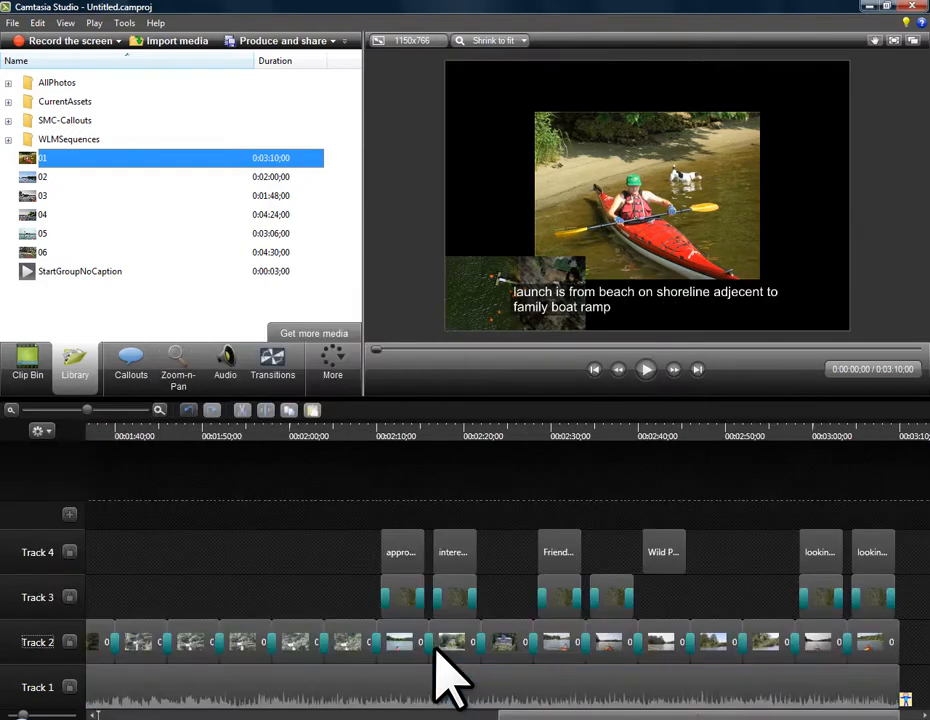
click(345, 600)
key(ctrl+F9)
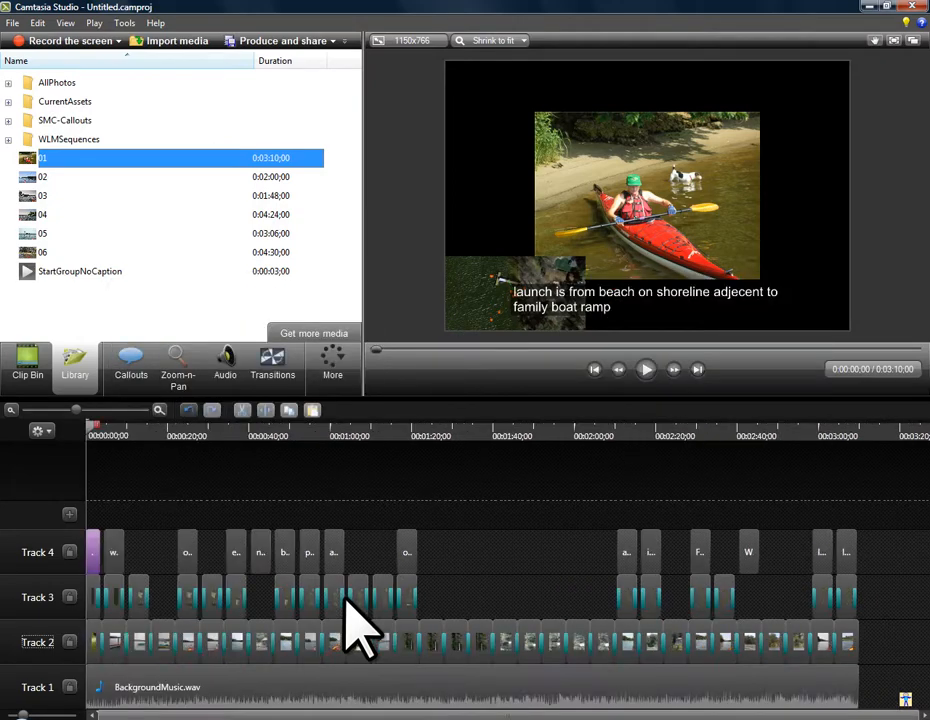
click(522, 590)
key(ctrl+m)
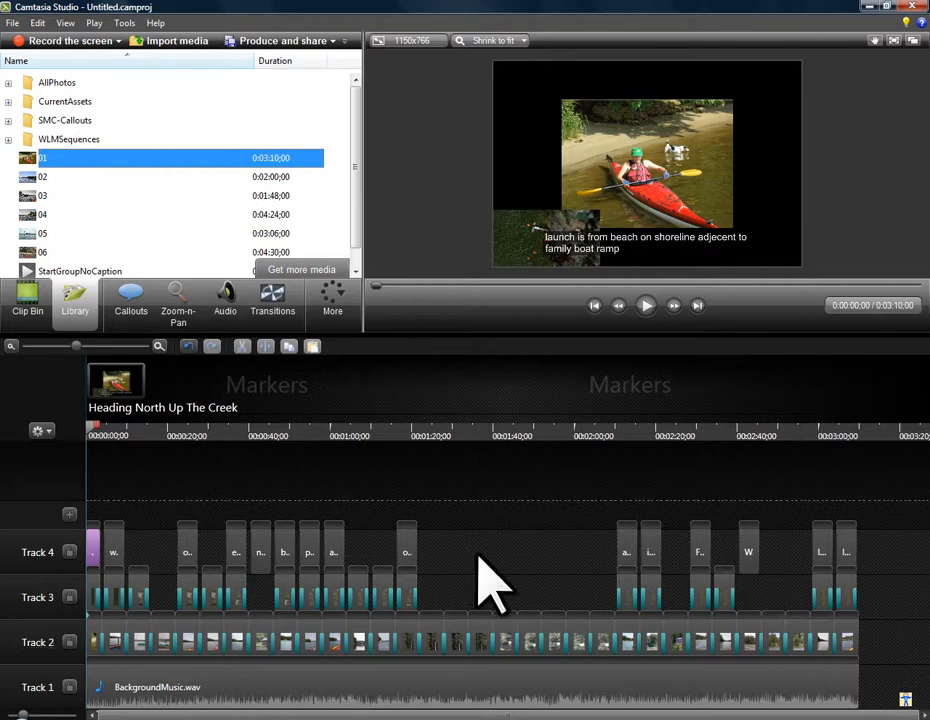
- Select Library assets 02 through 06
click(22, 178)
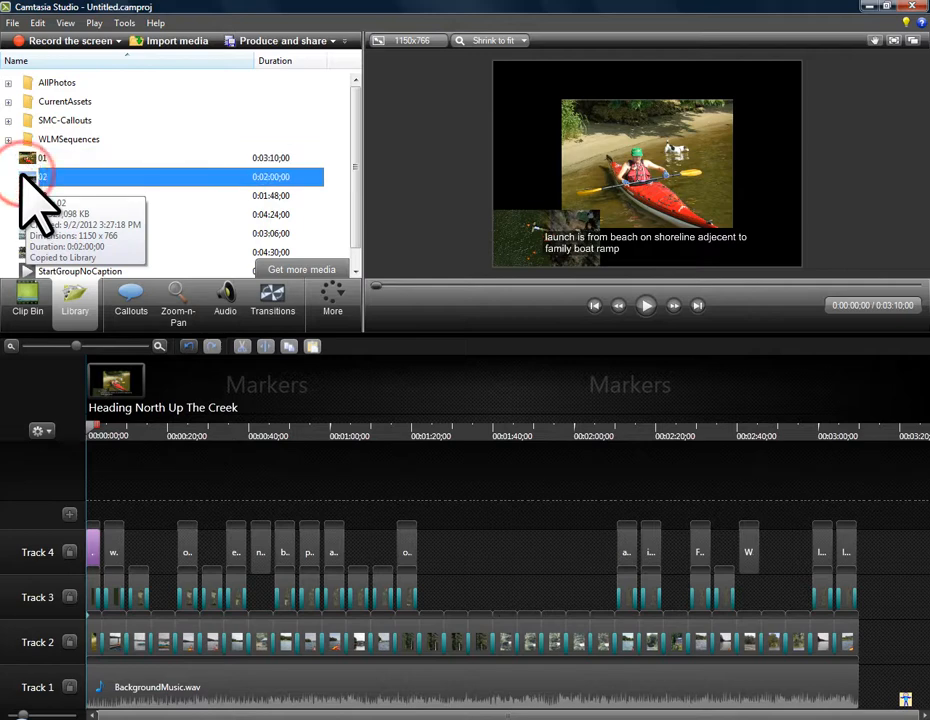
shift+click(40, 252)
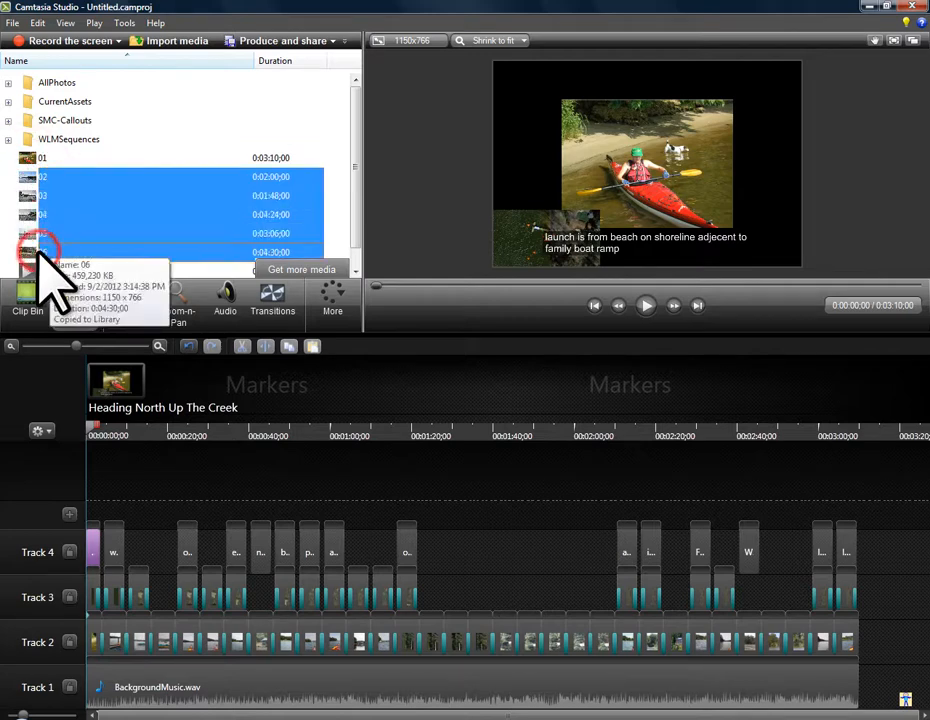